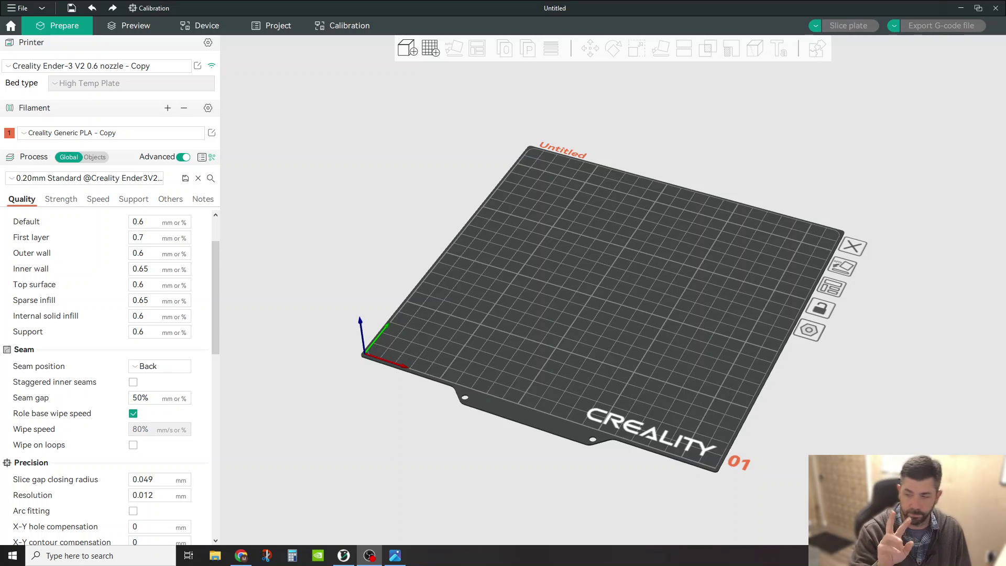
# - Start a new empty project and launch the Retraction test calibration
pyautogui.click(11, 25)
pyautogui.click(227, 82)
pyautogui.click(150, 9)
pyautogui.click(165, 57)
# - Enter the retraction range: start 0, end 3, step 0.2
pyautogui.doubleClick(530, 242)
pyautogui.doubleClick(531, 257)
pyautogui.doubleClick(529, 275)
pyautogui.click(539, 259)
pyautogui.doubleClick(543, 239)
pyautogui.click(535, 258)
# - Generate the retraction_tower.stl model and zoom in to inspect the towers
pyautogui.click(544, 299)
pyautogui.moveTo(590, 351); pyautogui.dragTo(655, 316)
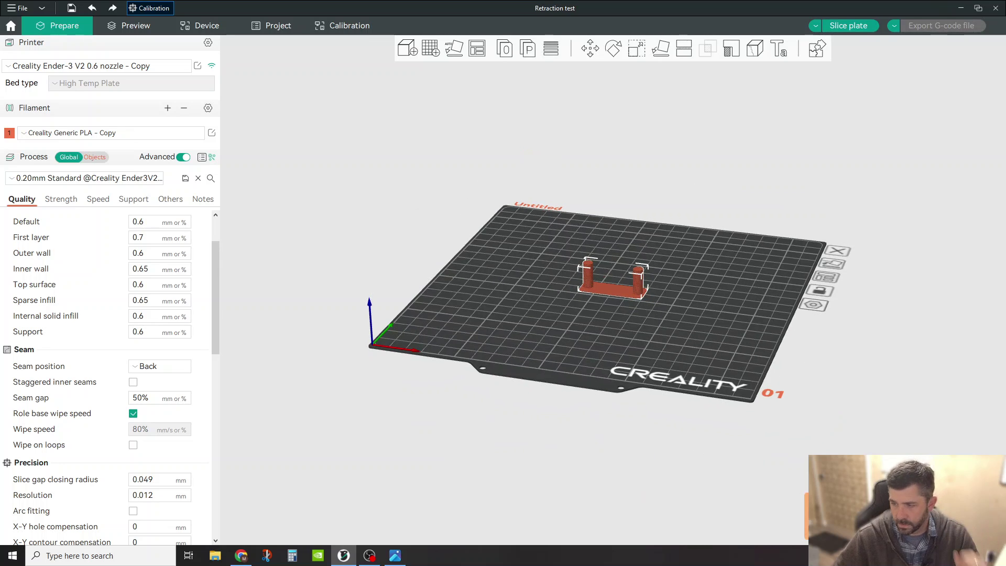
pyautogui.scroll(3, 644, 272)
pyautogui.scroll(5, 649, 268)
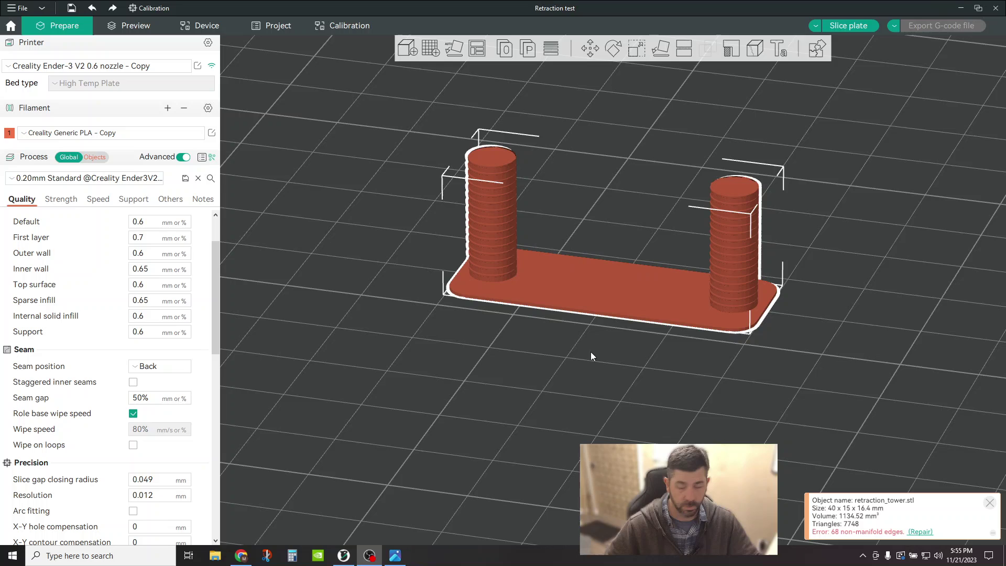
pyautogui.moveTo(512, 328); pyautogui.dragTo(636, 374)
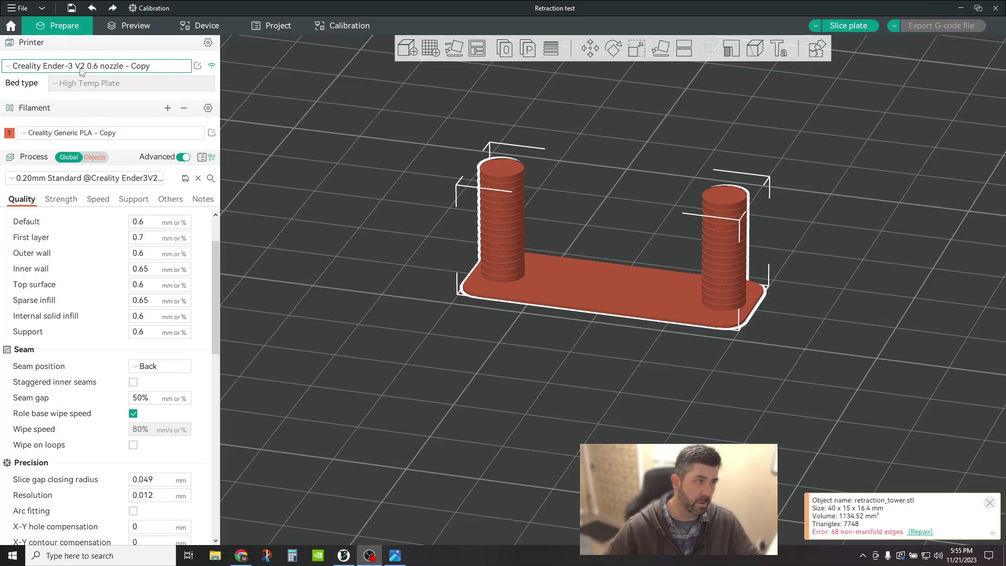
# - Keep Z hop type on Normal and save the printer preset with 2.6 mm retraction
pyautogui.click(198, 66)
pyautogui.click(470, 329)
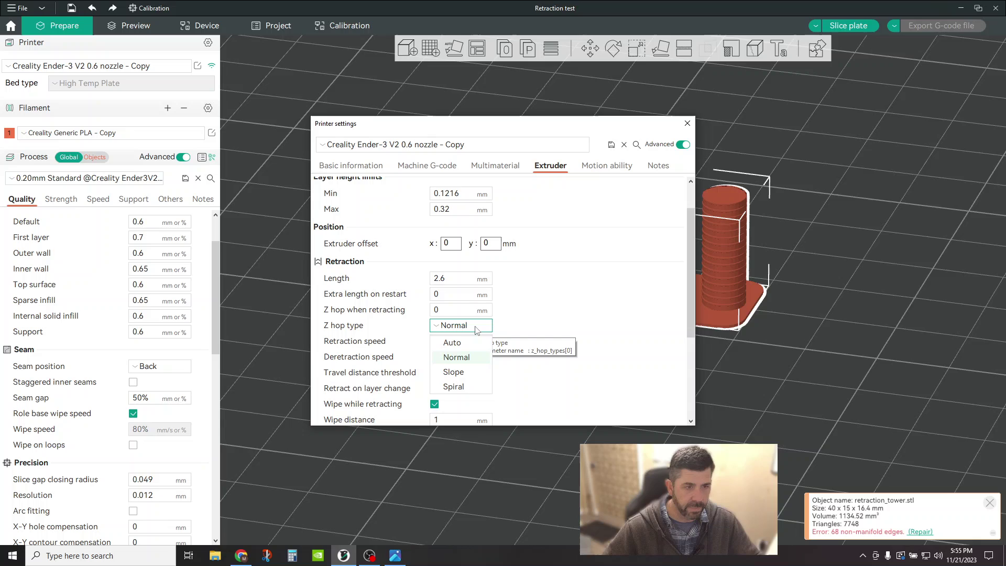
pyautogui.click(454, 356)
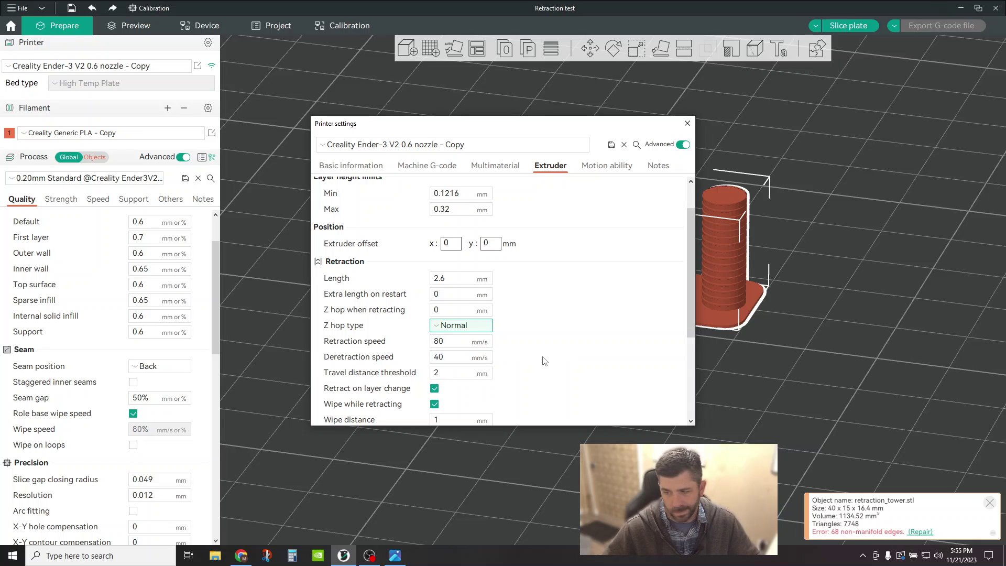
pyautogui.click(610, 144)
pyautogui.click(531, 308)
pyautogui.click(687, 123)
pyautogui.moveTo(427, 341); pyautogui.dragTo(464, 357)
pyautogui.moveTo(704, 397); pyautogui.dragTo(706, 396)
pyautogui.scroll(3, 776, 361)
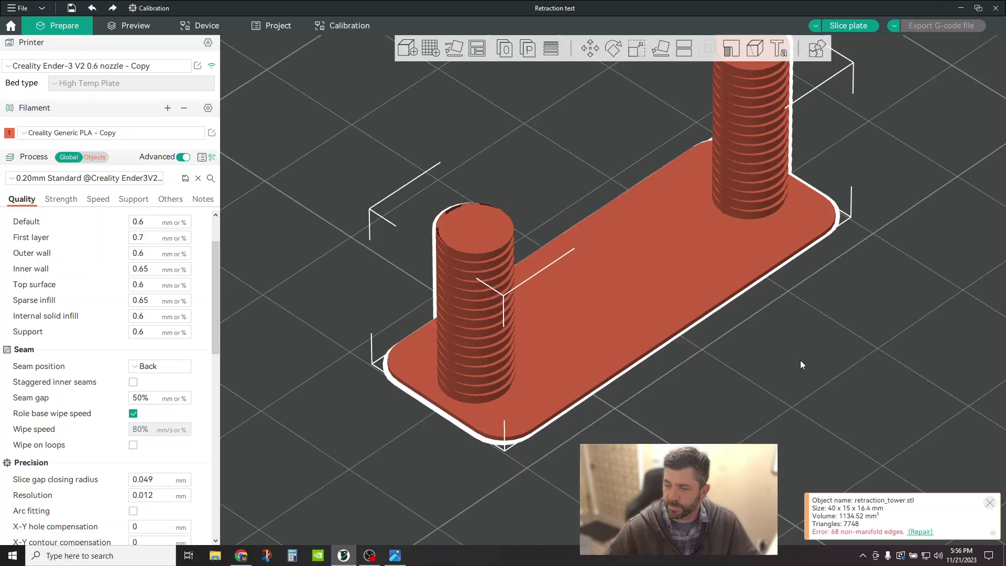
pyautogui.scroll(-5, 800, 360)
# - Paint seam lines down the right and left towers, then slice the plate
pyautogui.click(759, 47)
pyautogui.moveTo(689, 143); pyautogui.dragTo(687, 252)
pyautogui.moveTo(687, 287); pyautogui.dragTo(686, 303)
pyautogui.moveTo(772, 407)
pyautogui.mouseDown()
pyautogui.moveTo(780, 424)
pyautogui.moveTo(707, 440)
pyautogui.mouseUp()
pyautogui.moveTo(554, 349); pyautogui.dragTo(567, 360)
pyautogui.click(864, 26)
pyautogui.moveTo(655, 272); pyautogui.dragTo(577, 296)
pyautogui.moveTo(439, 429)
pyautogui.mouseDown()
pyautogui.moveTo(395, 435)
pyautogui.moveTo(436, 436)
pyautogui.mouseUp()
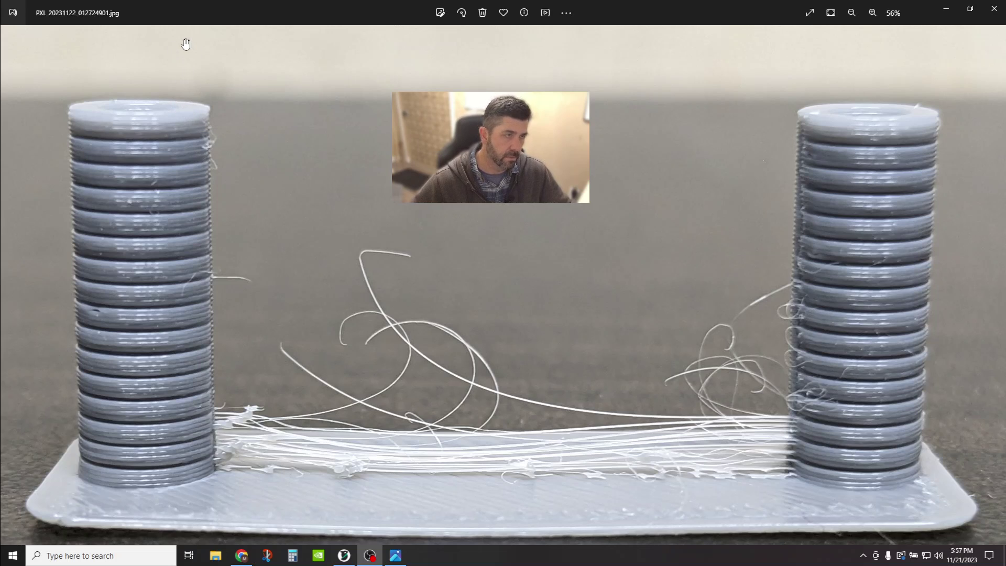
# - Close the print photo to return to OrcaSlicer's sliced preview
pyautogui.click(945, 9)
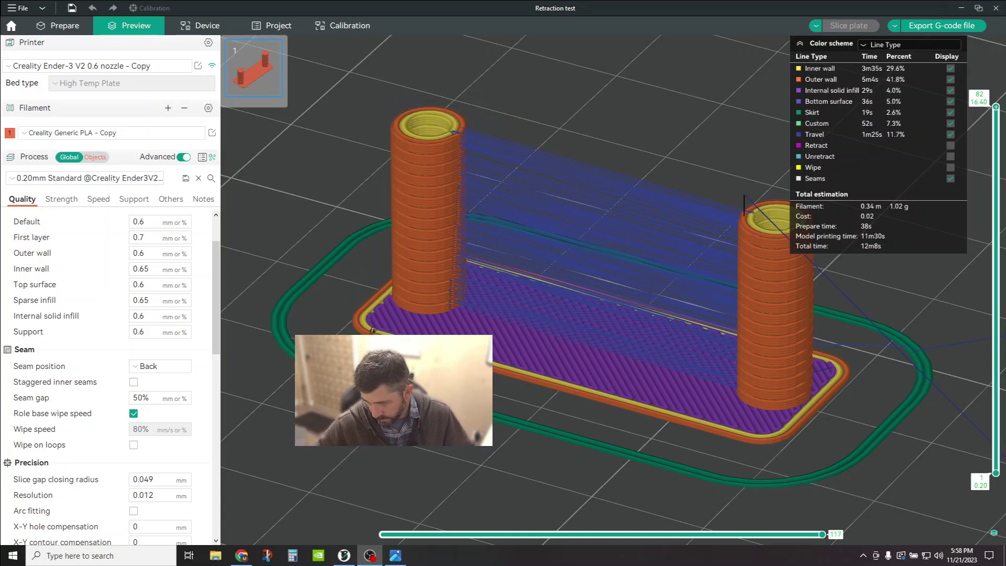
# - Select the 2.6 mm Retraction Length in the Extruder settings and save the preset
pyautogui.click(212, 134)
pyautogui.click(442, 203)
pyautogui.click(611, 144)
pyautogui.click(544, 309)
# - Clear the filament's retraction length override, save it, then select the printer's 2.6 mm Retraction Length
pyautogui.click(329, 201)
pyautogui.click(612, 145)
pyautogui.click(529, 312)
pyautogui.click(688, 124)
pyautogui.click(198, 66)
pyautogui.doubleClick(435, 322)
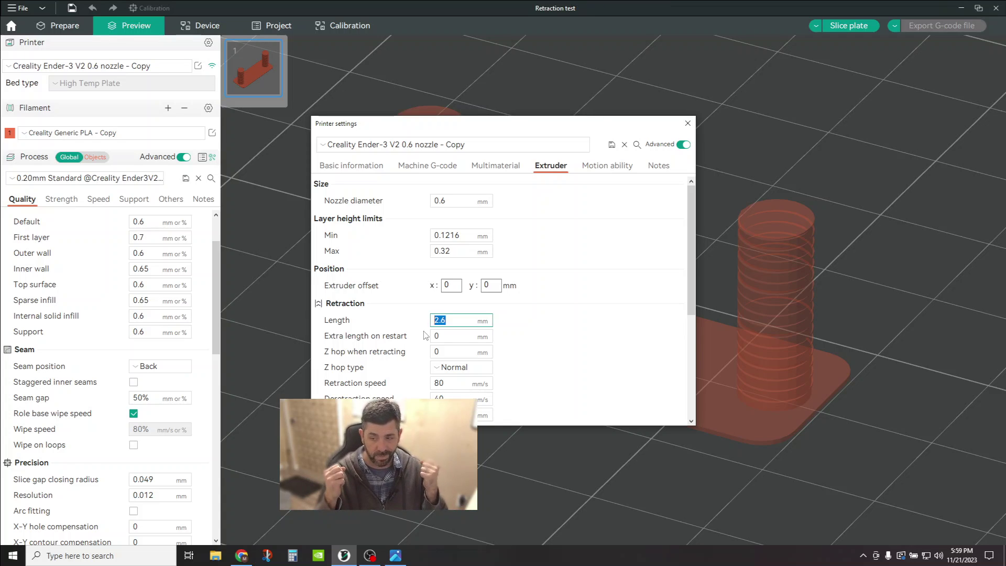